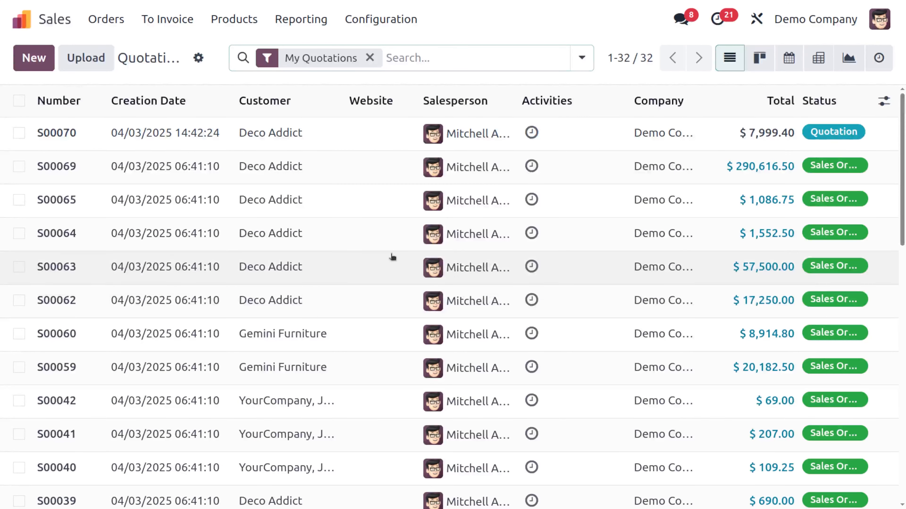
Remove the My Quotations filter from the quotations list and look through all quotations and the available search options
left_click(390, 58)
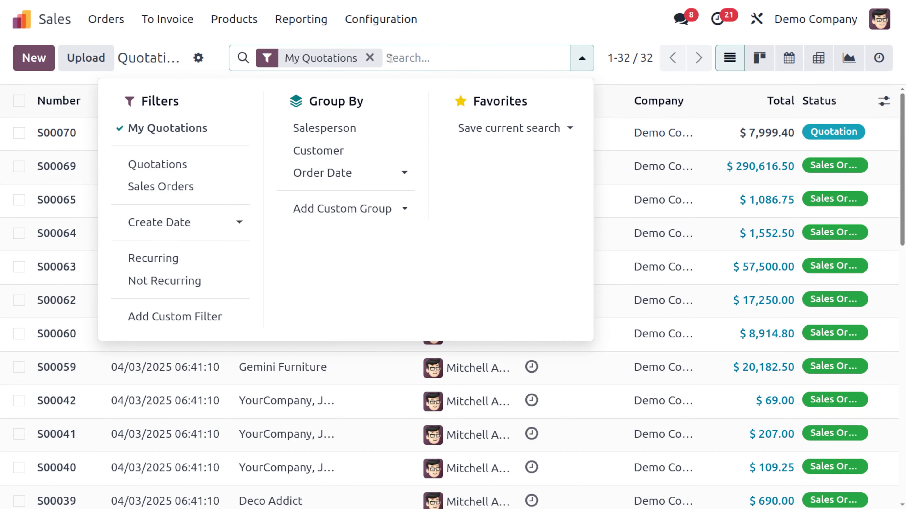
left_click(369, 59)
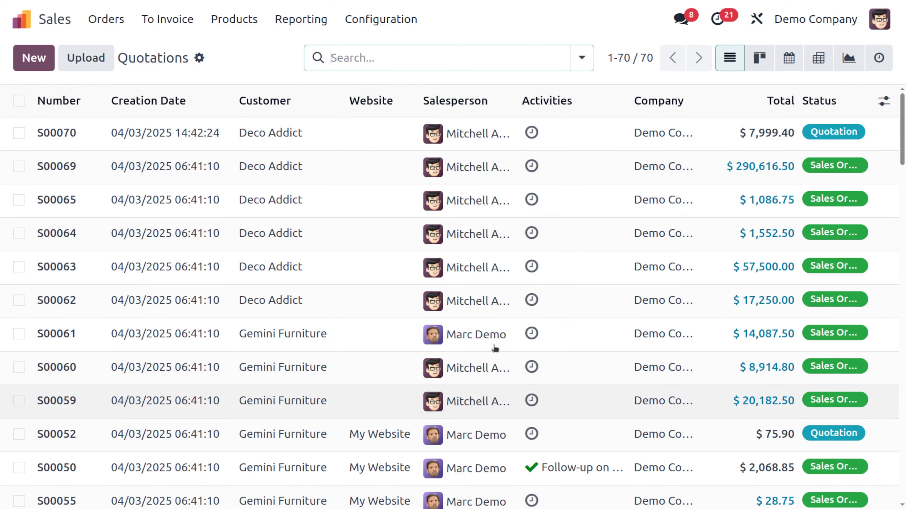
scroll(391, 257, "down", 6)
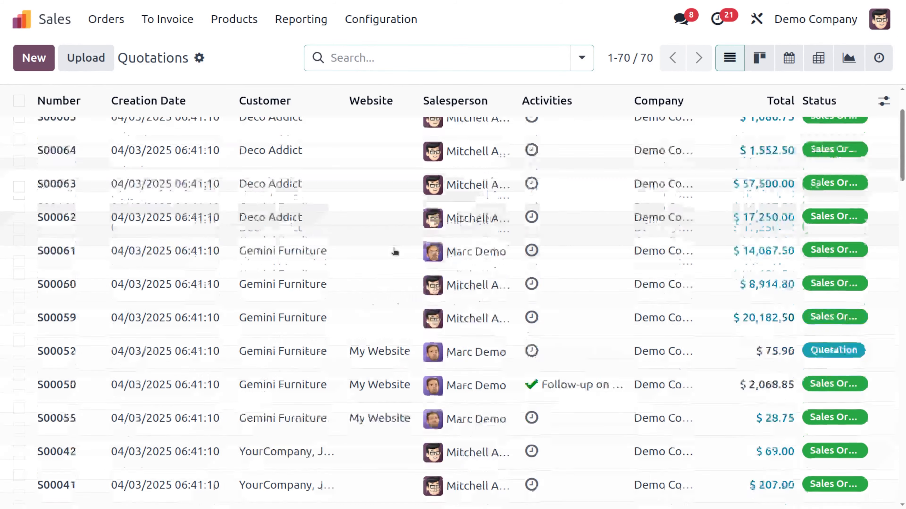
scroll(399, 251, "down", 2)
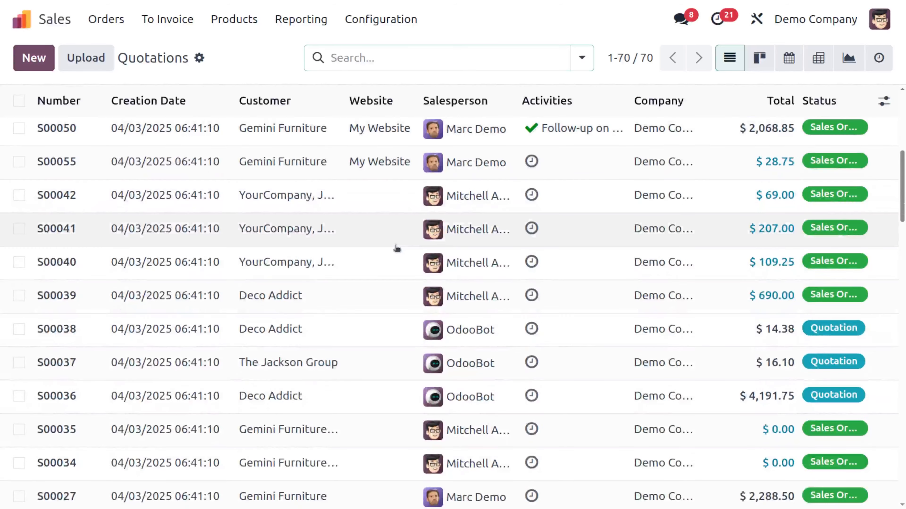
scroll(407, 295, "down", 4)
scroll(411, 290, "up", 12)
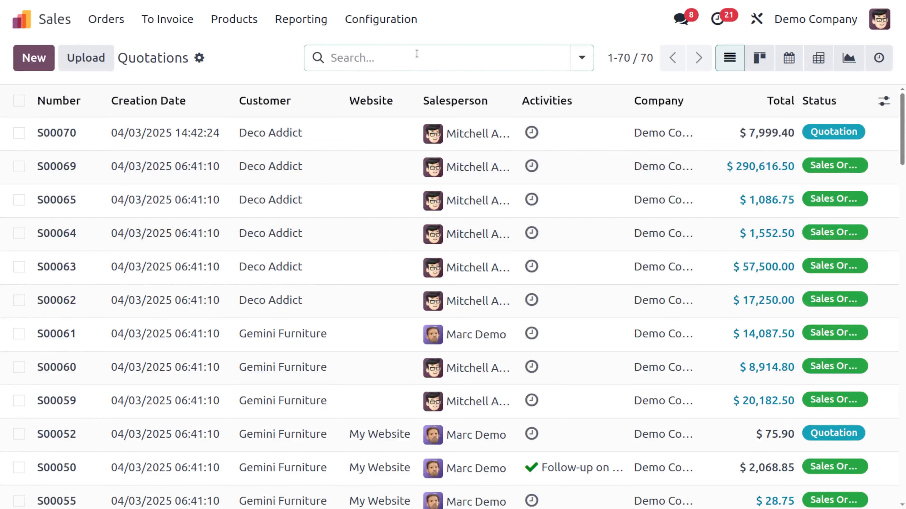
left_click(518, 63)
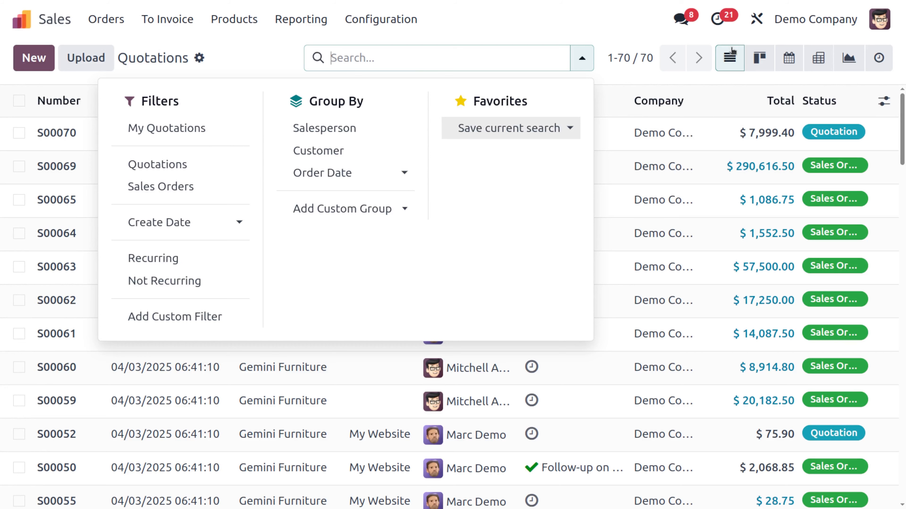
left_click(749, 78)
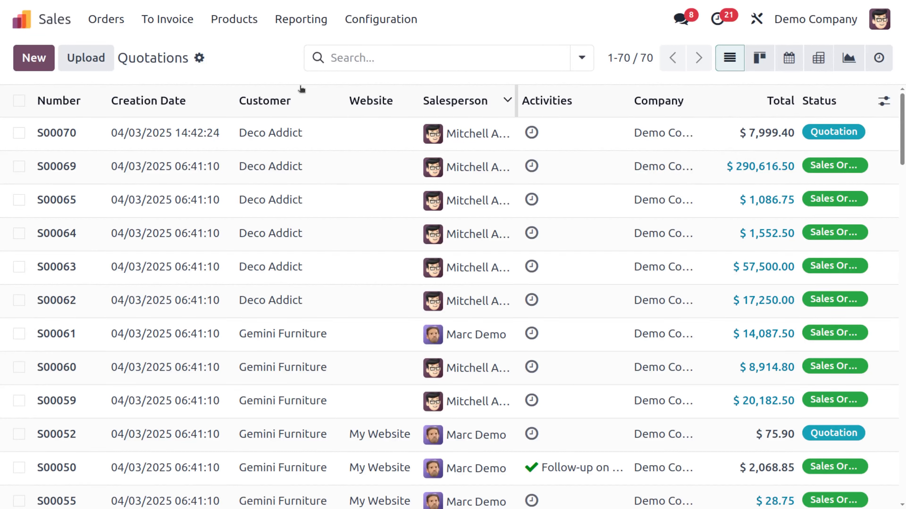
Create a new quotation for the customer Deco Addict
left_click(37, 62)
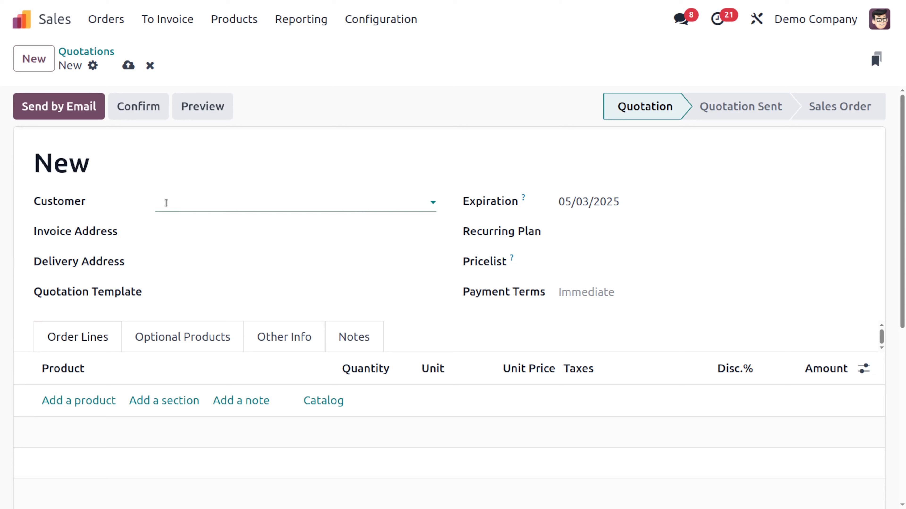
left_click(166, 203)
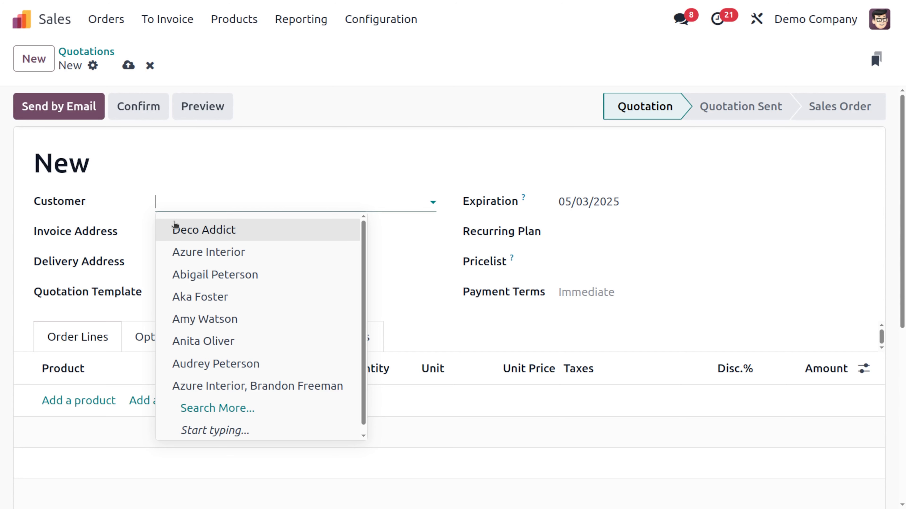
left_click(189, 235)
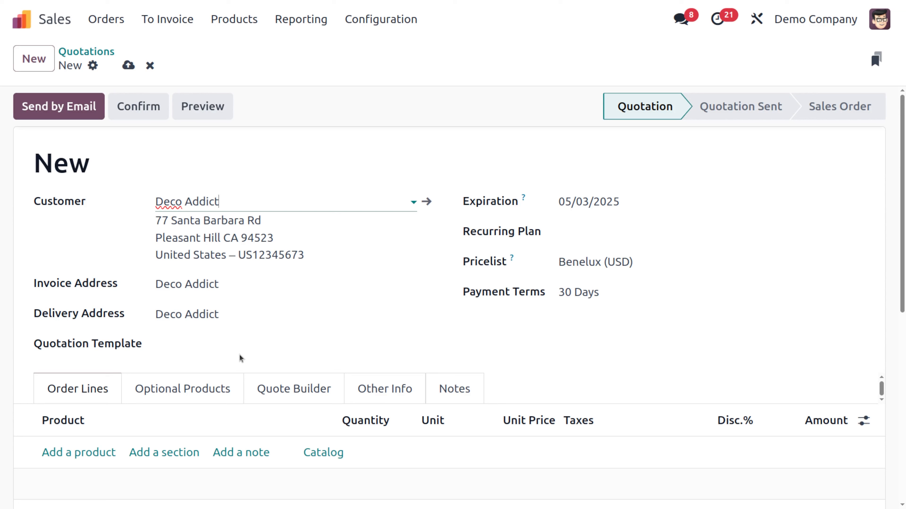
Apply the Office Furnitures quotation template and review the order lines it fills in
left_click(249, 345)
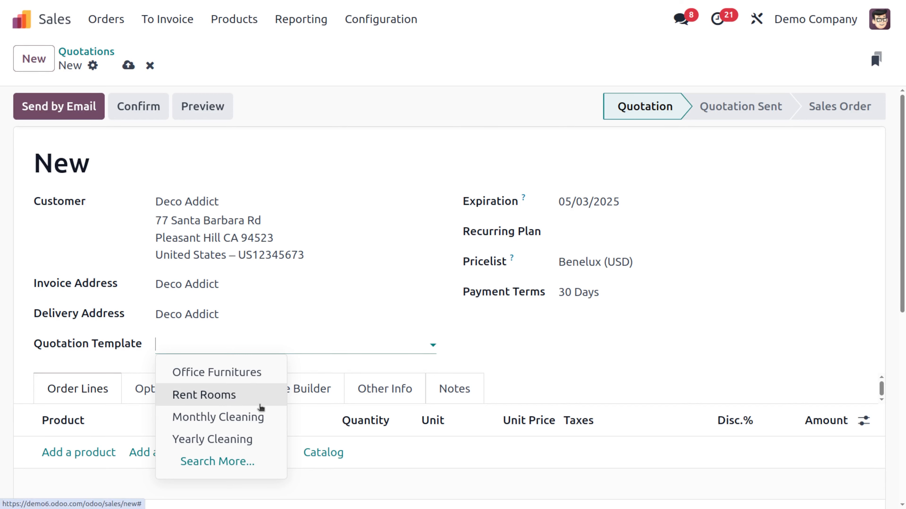
left_click(265, 379)
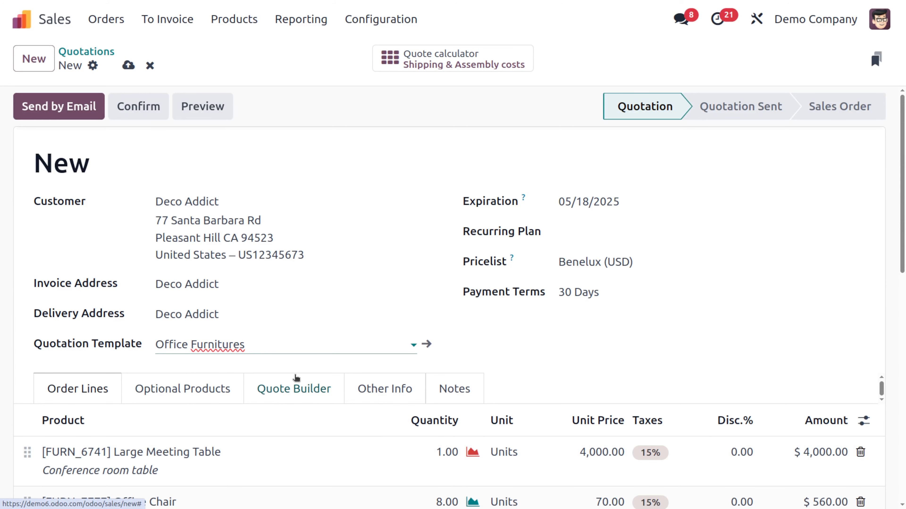
scroll(268, 344, "down", 3)
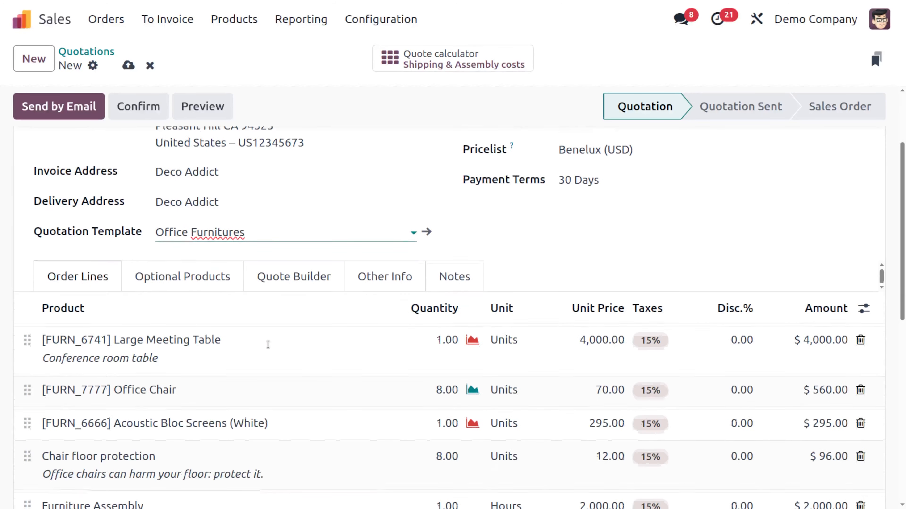
scroll(286, 324, "up", 2)
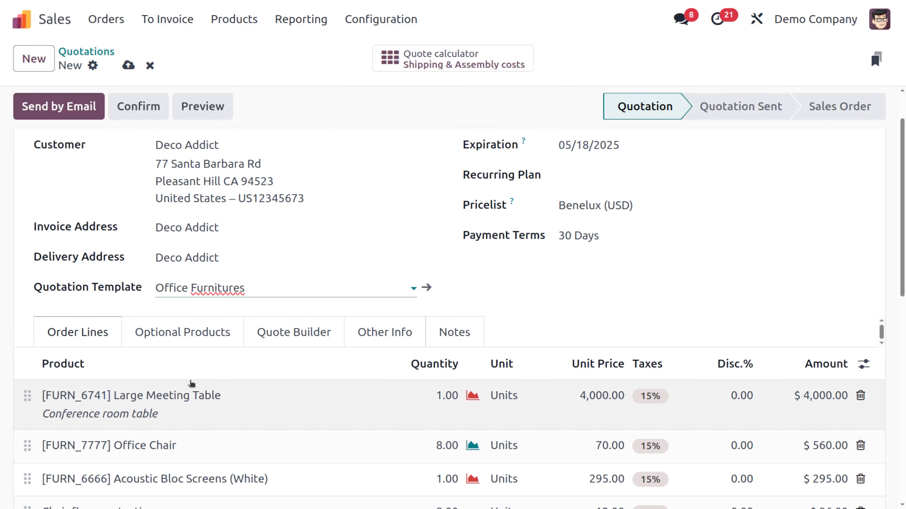
scroll(188, 378, "down", 6)
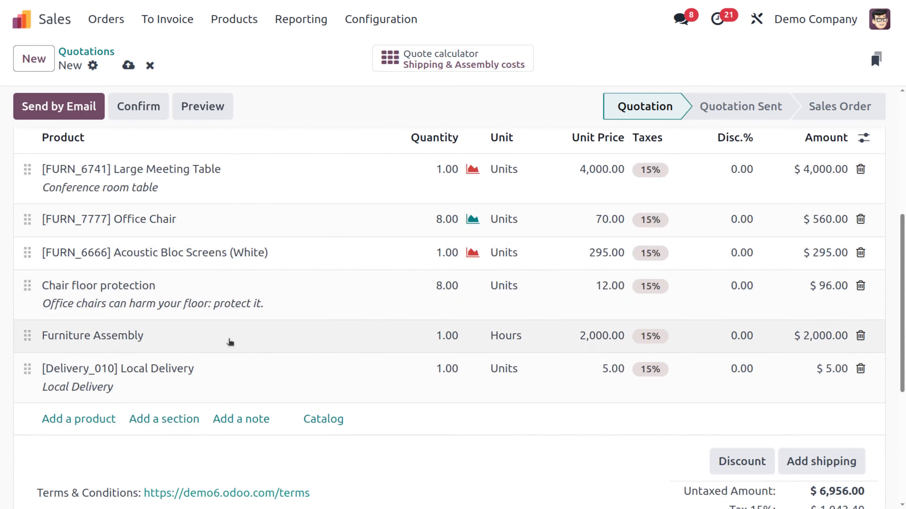
scroll(230, 343, "up", 6)
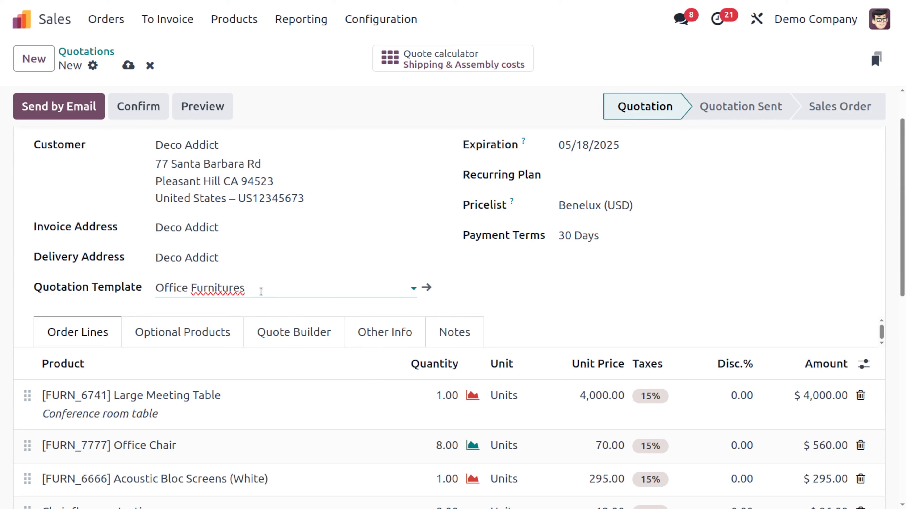
Set the quotation's expiration date to 05/19/2025
scroll(463, 294, "up", 2)
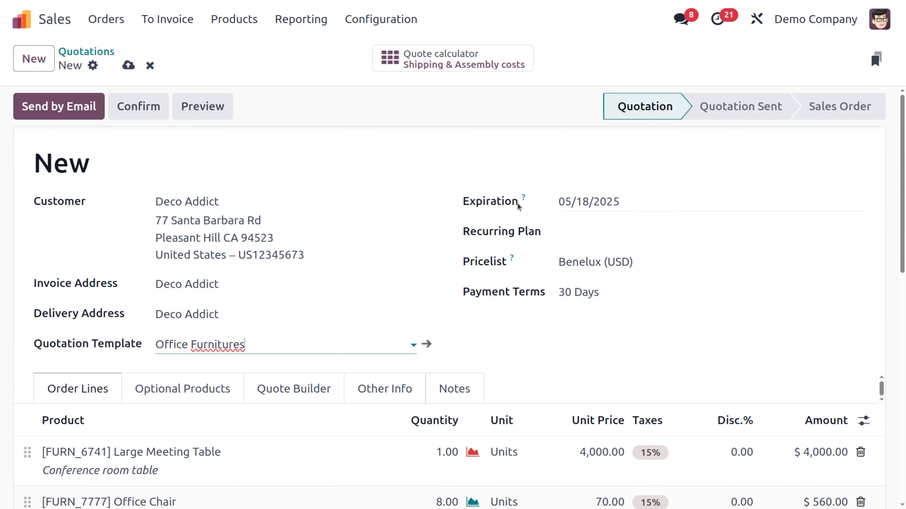
mouse_move(525, 199)
left_click(628, 205)
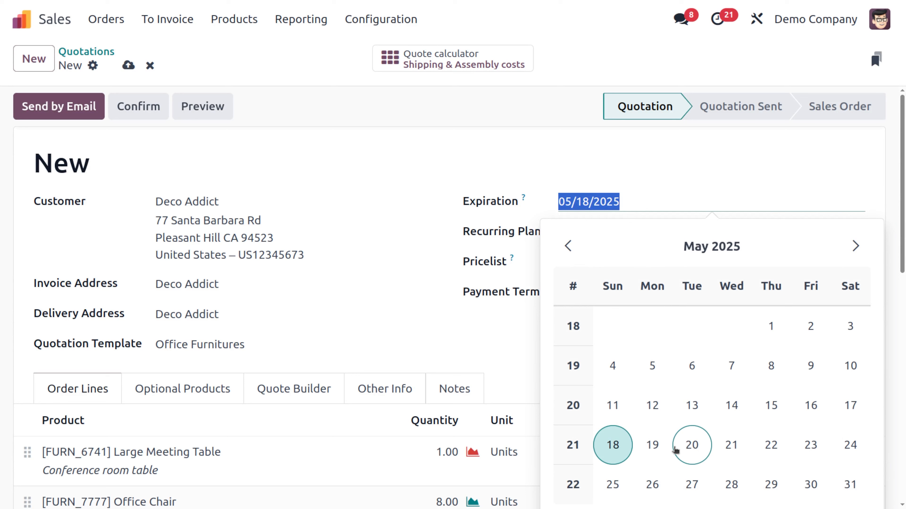
left_click(656, 448)
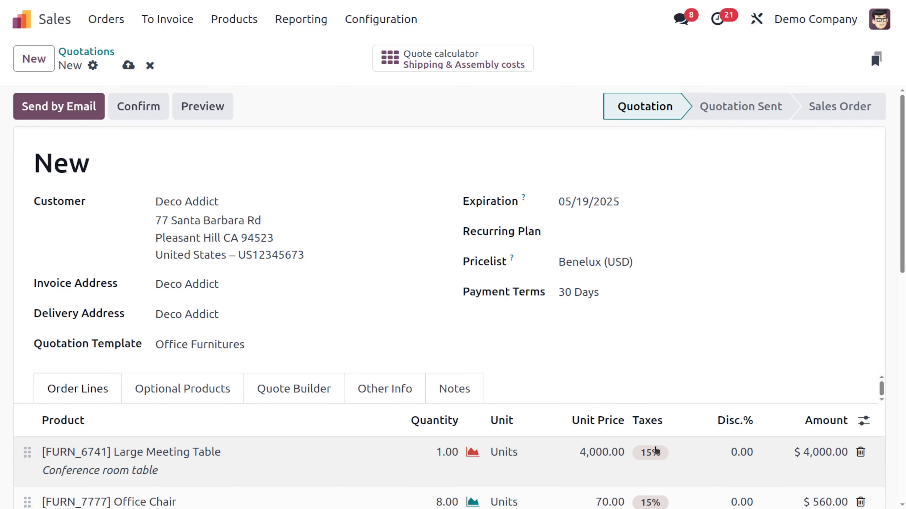
Check the available recurring plans and quotation templates without choosing any of them
left_click(587, 233)
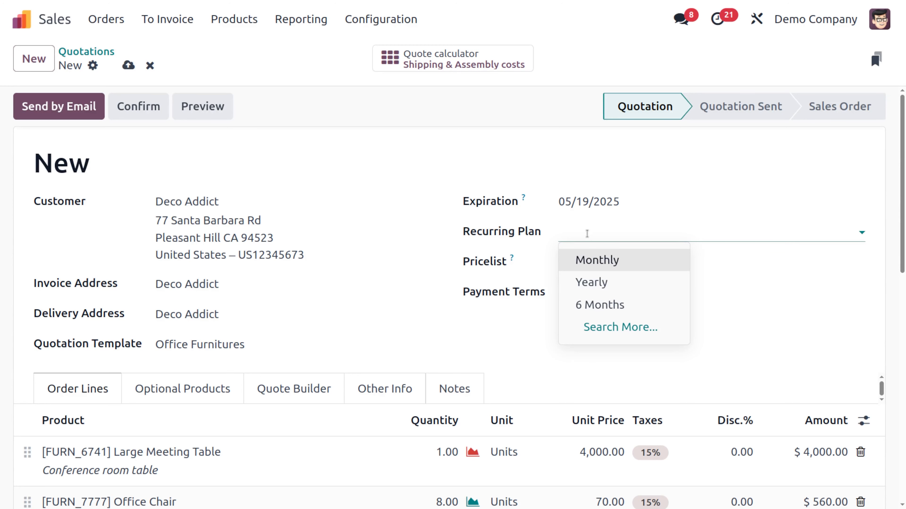
left_click(284, 347)
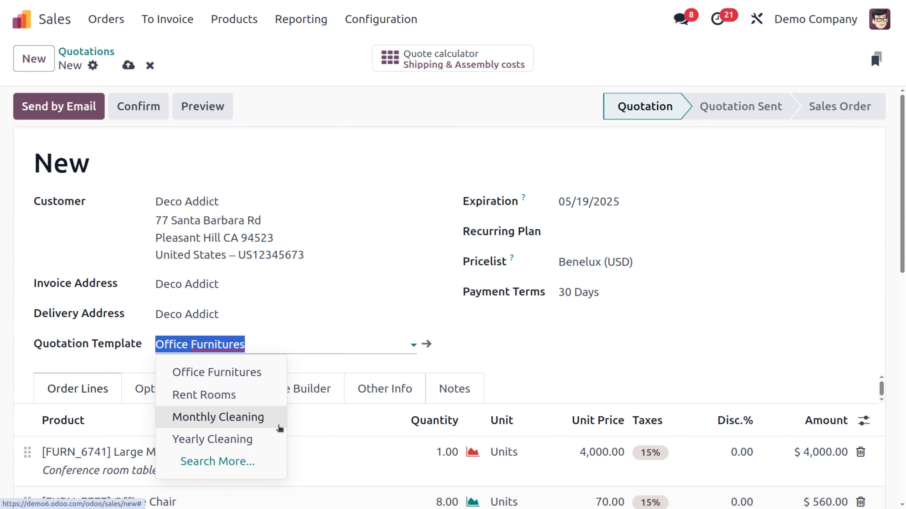
left_click(576, 236)
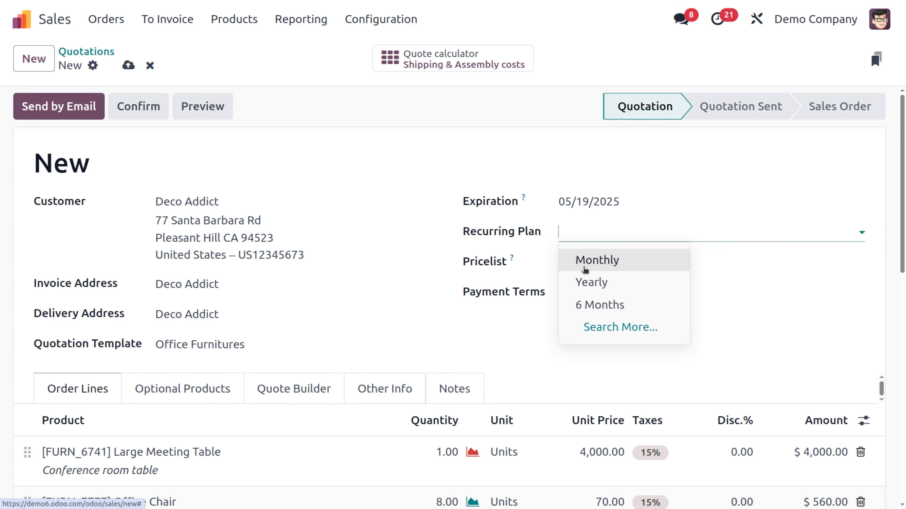
left_click(547, 257)
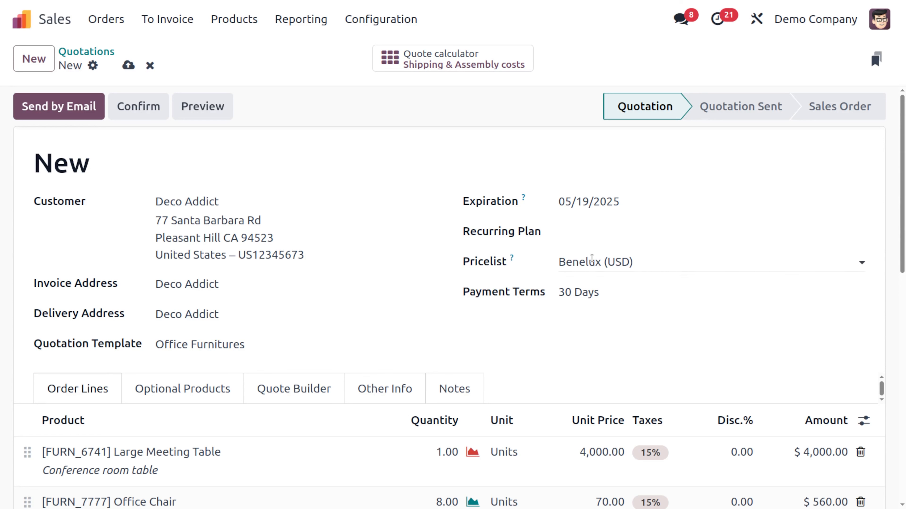
Read the pricelist help note and select Benelux (USD) as the quotation's pricelist
mouse_move(511, 258)
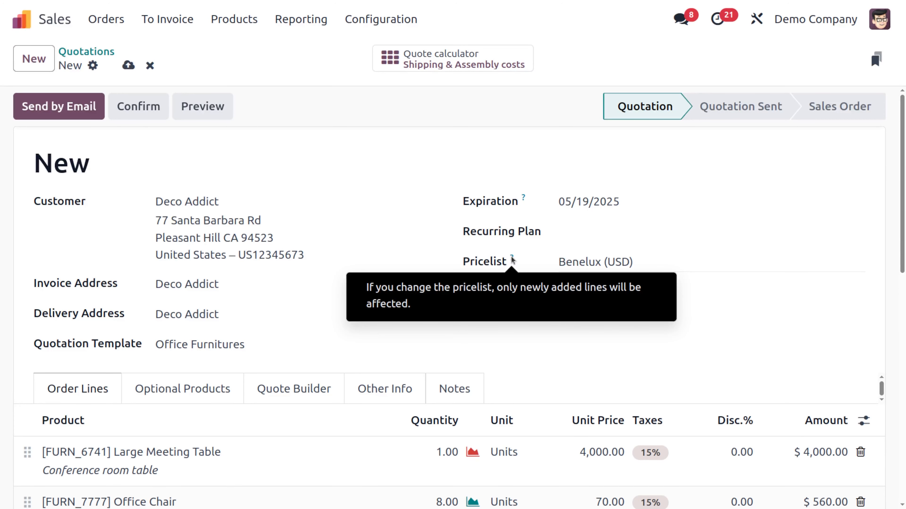
left_click(685, 264)
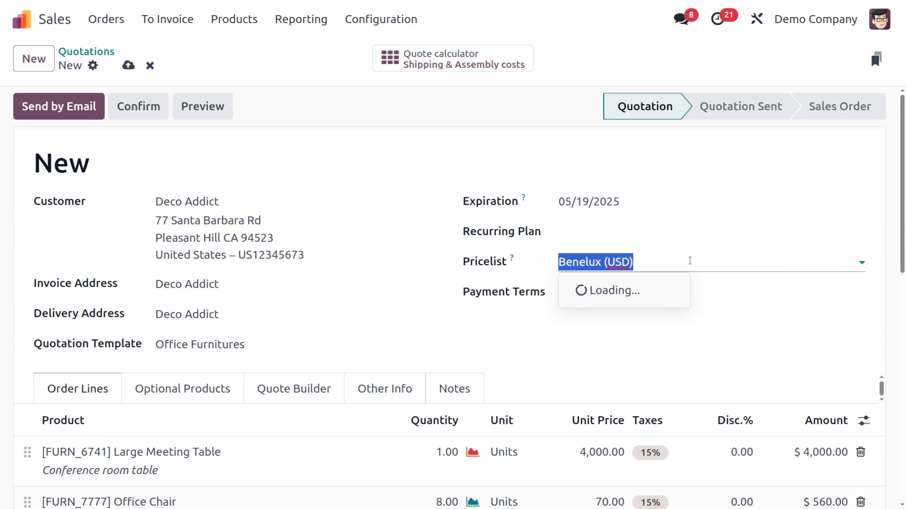
left_click(666, 293)
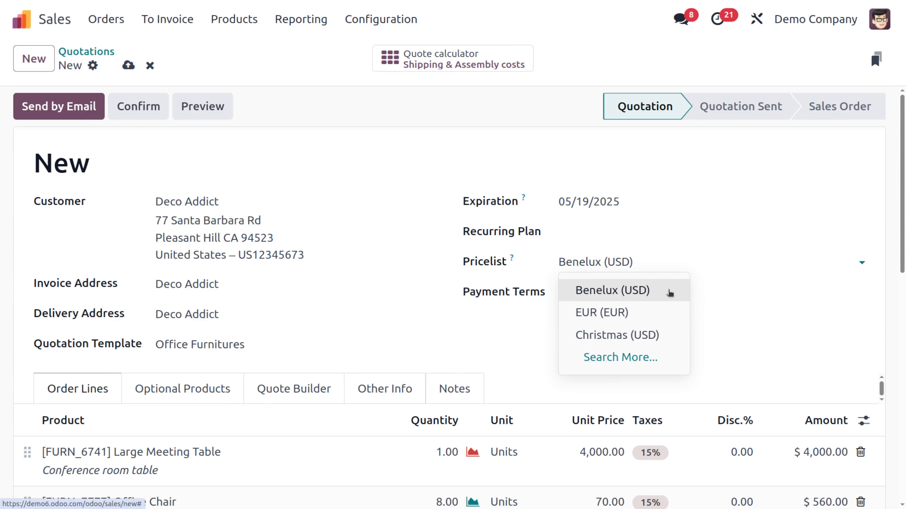
left_click(681, 290)
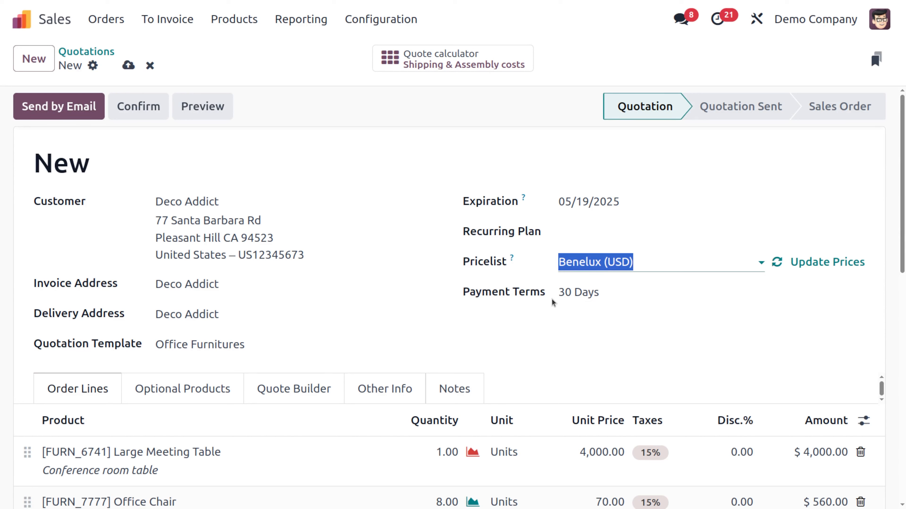
Set the payment terms to 15 Days and save the quotation
left_click(630, 293)
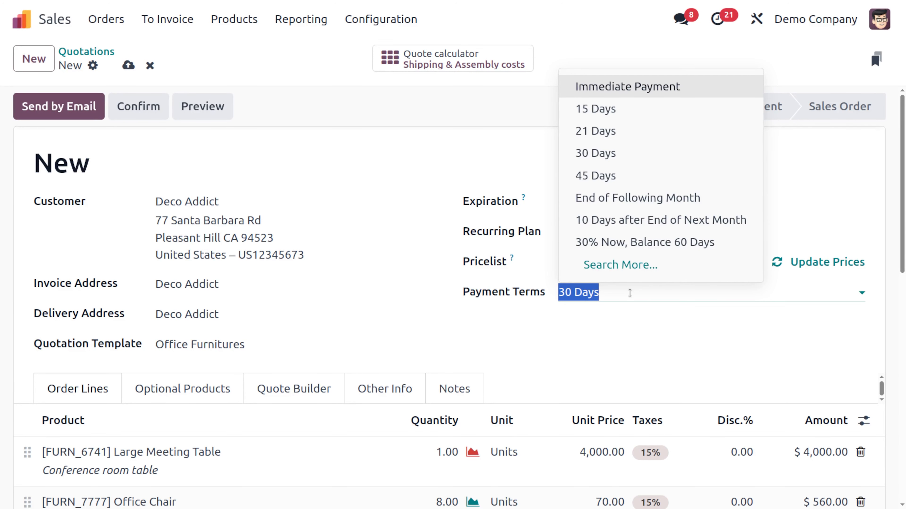
left_click(590, 111)
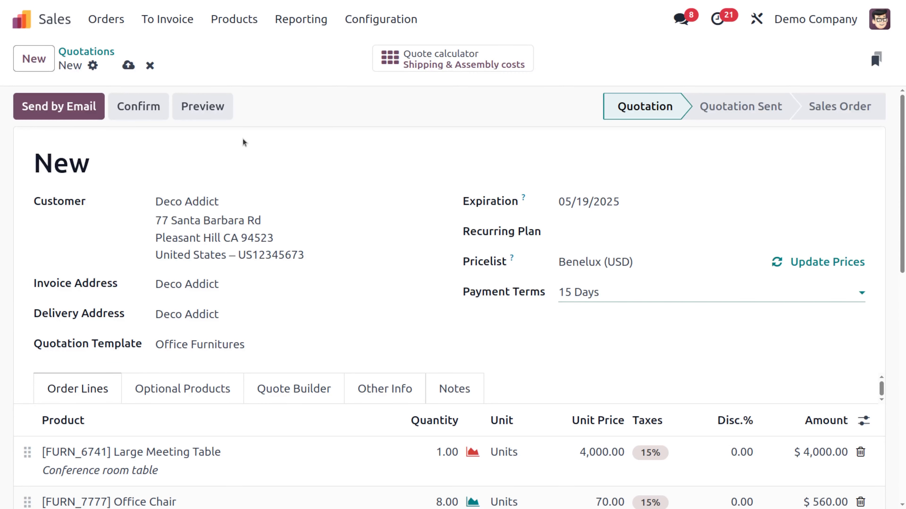
left_click(128, 65)
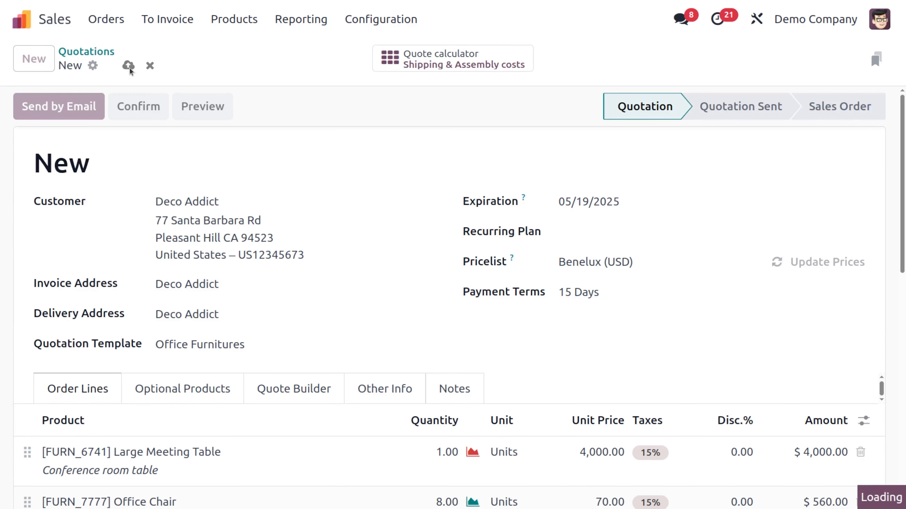